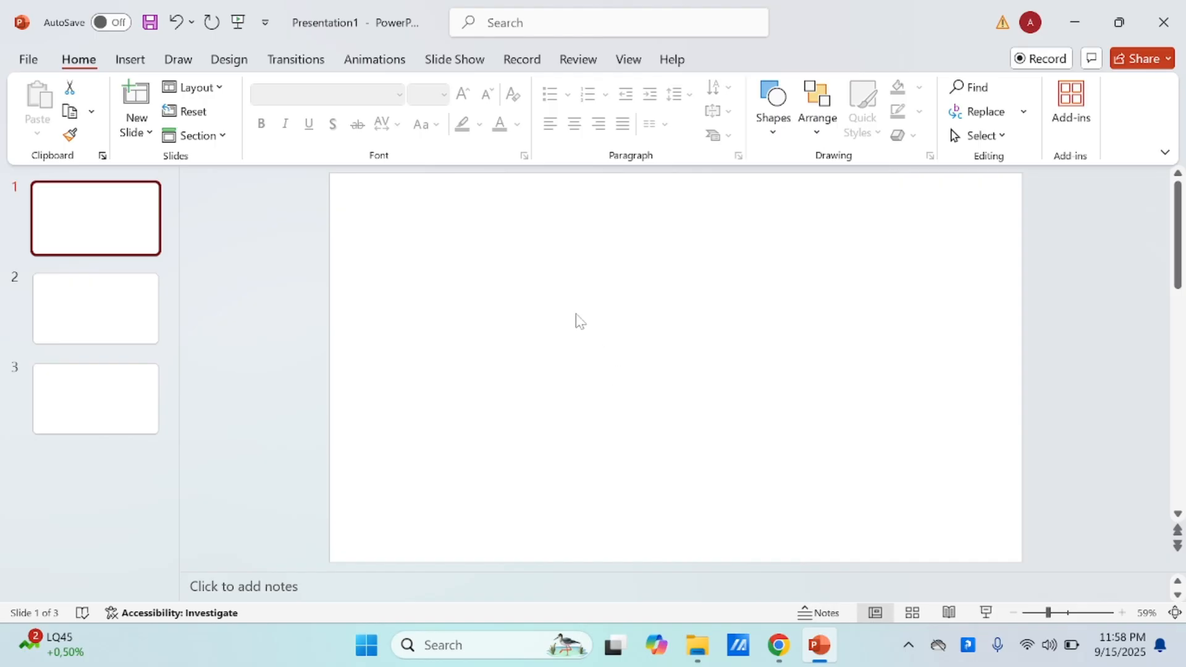
Step: Insert a single-point text box on slide 1 reading "Menuliskan teksnya" plus filler letters running past the slide's right edge, and delete it
click(137, 62)
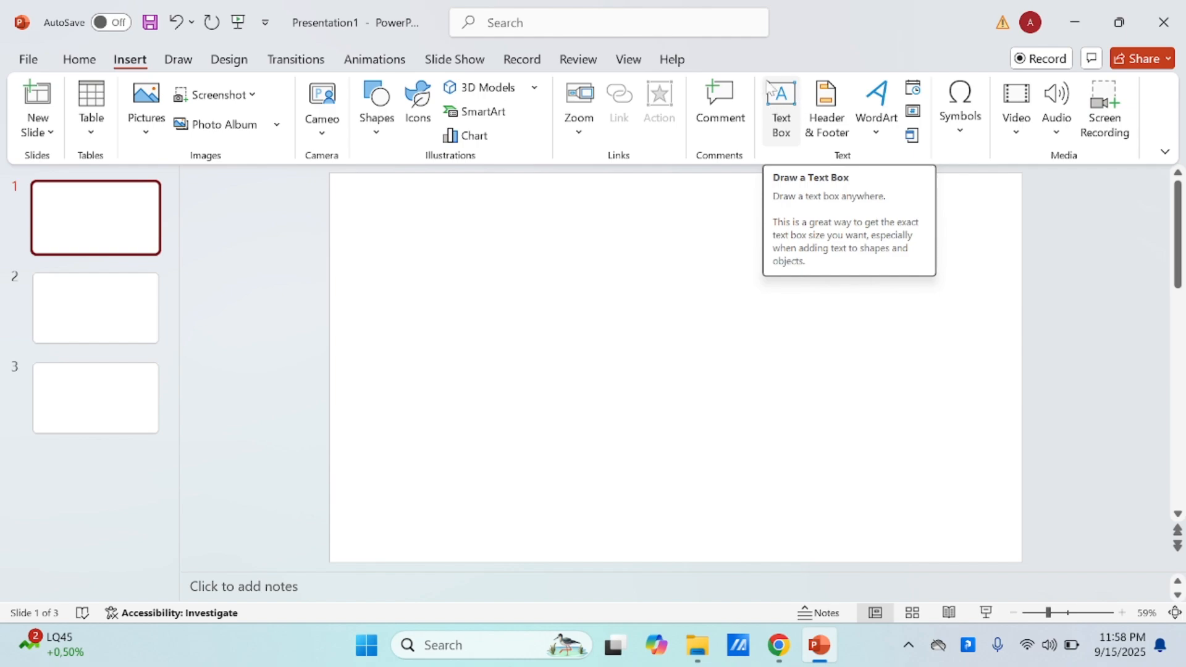
click(782, 109)
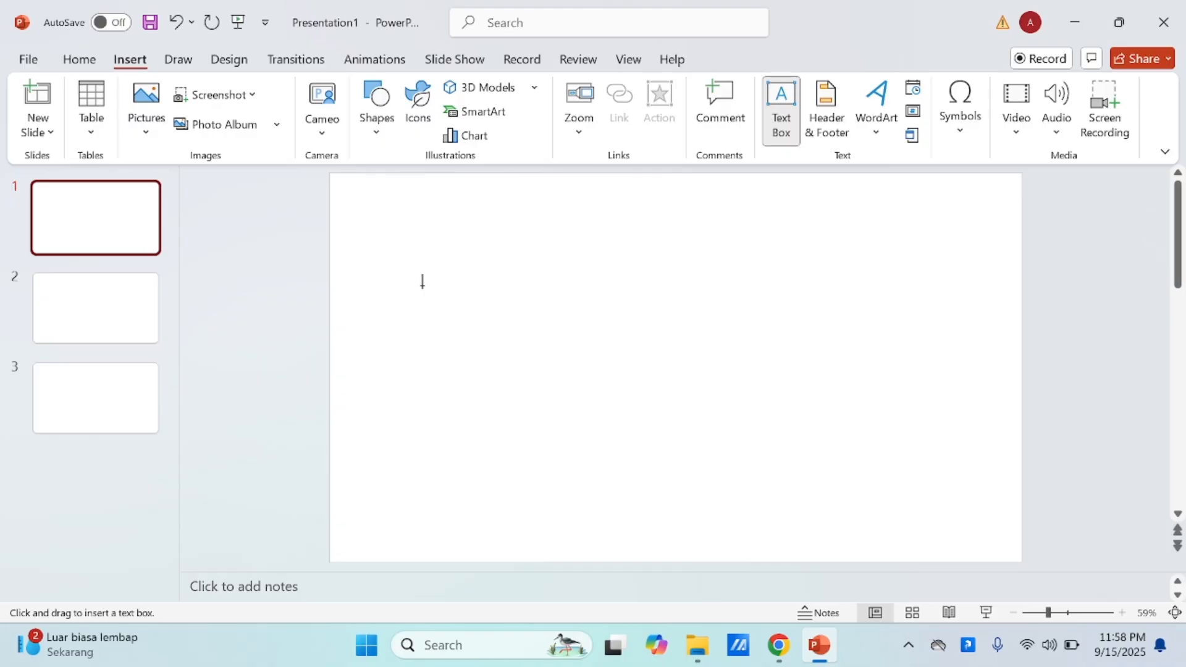
click(422, 284)
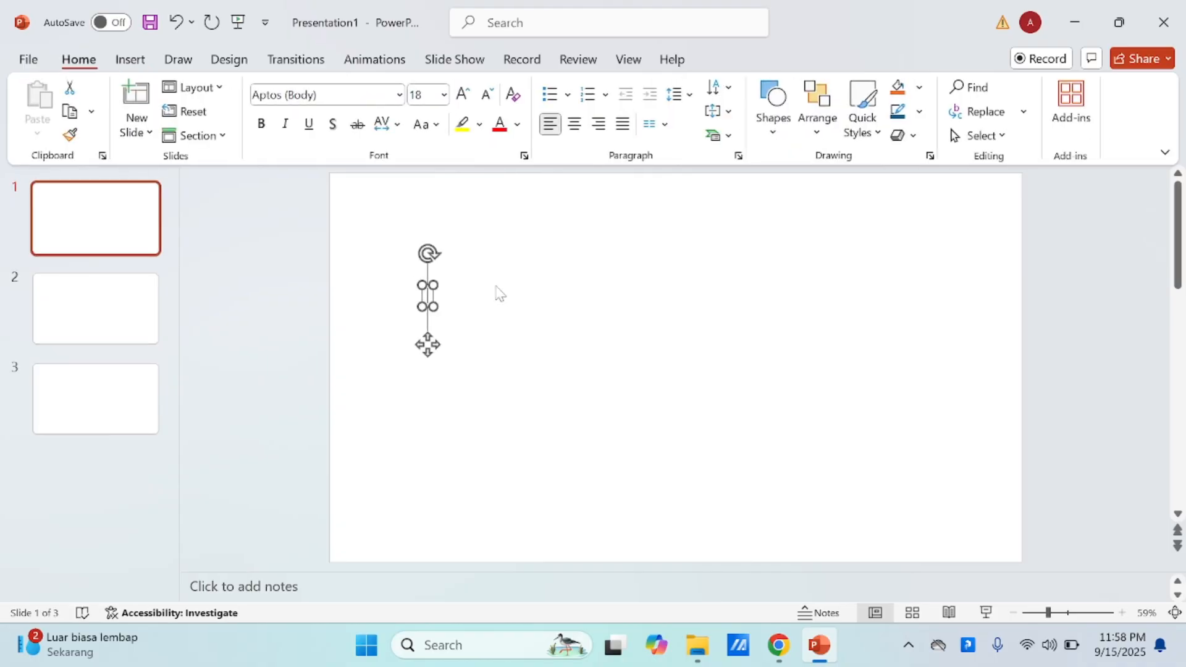
text(Menu)
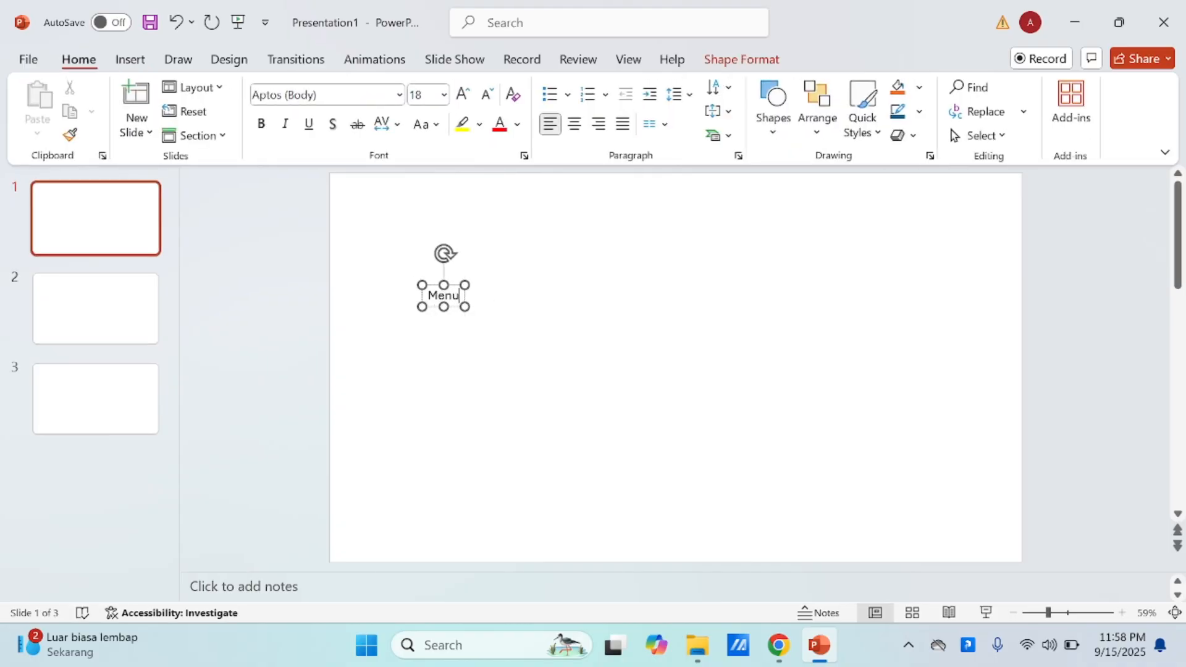
text(liskan teksnya)
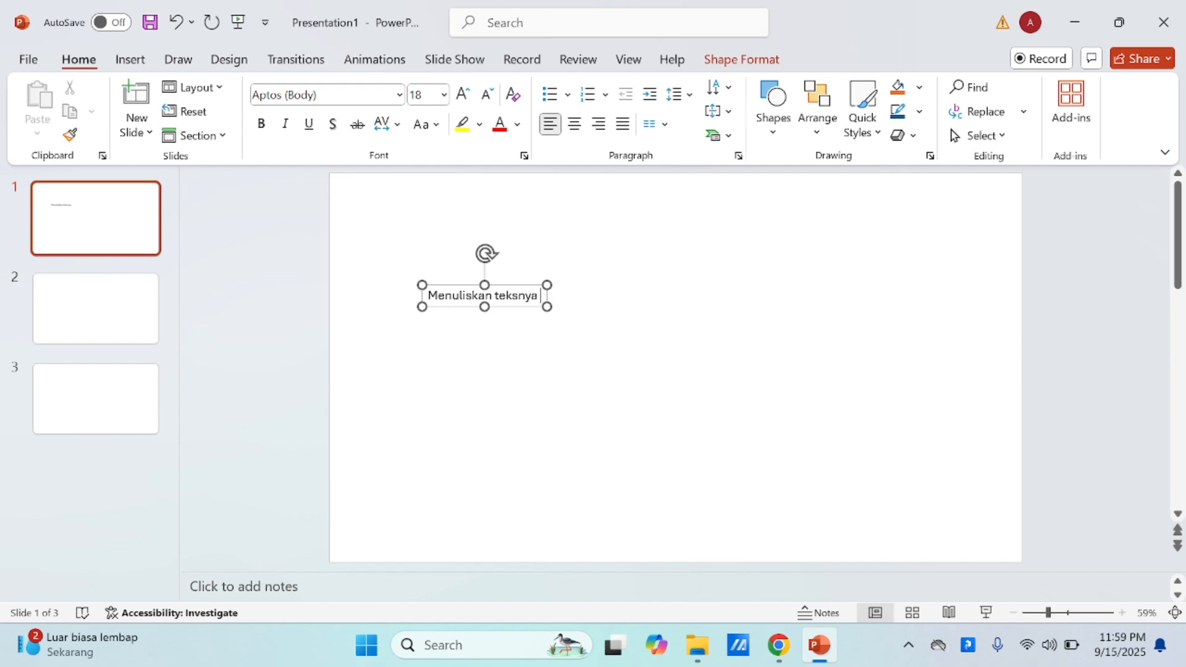
text( djkasjdklasjdlajdlasdjaldjla)
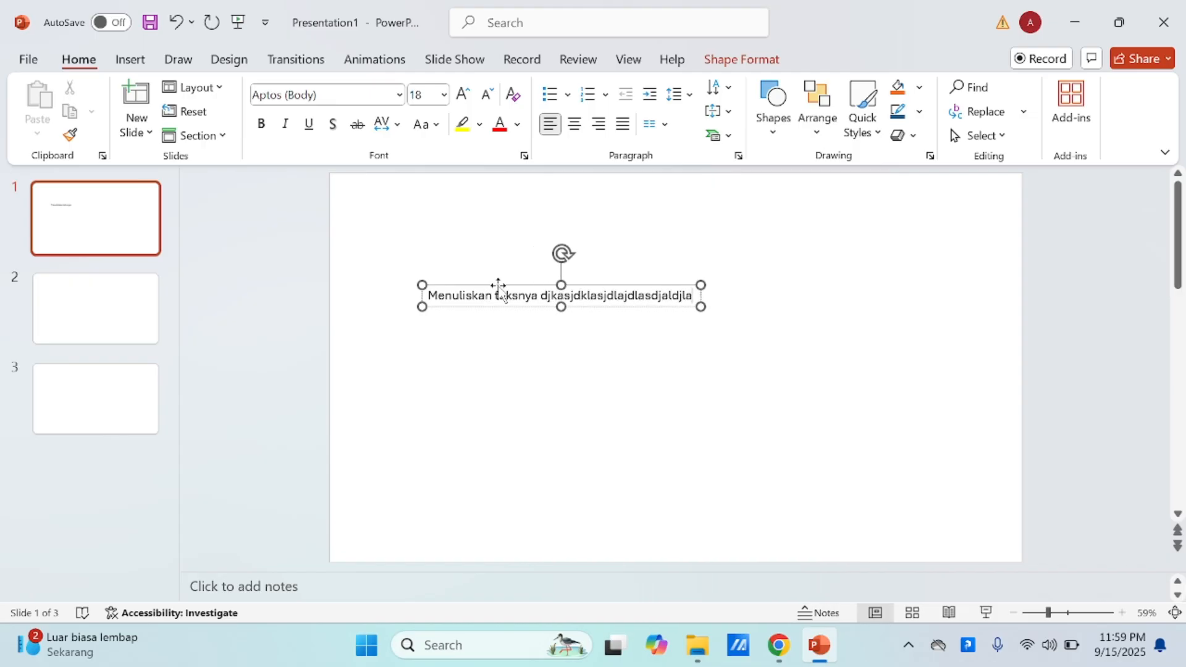
text(jdaldjlaaaaaaaakdjk)
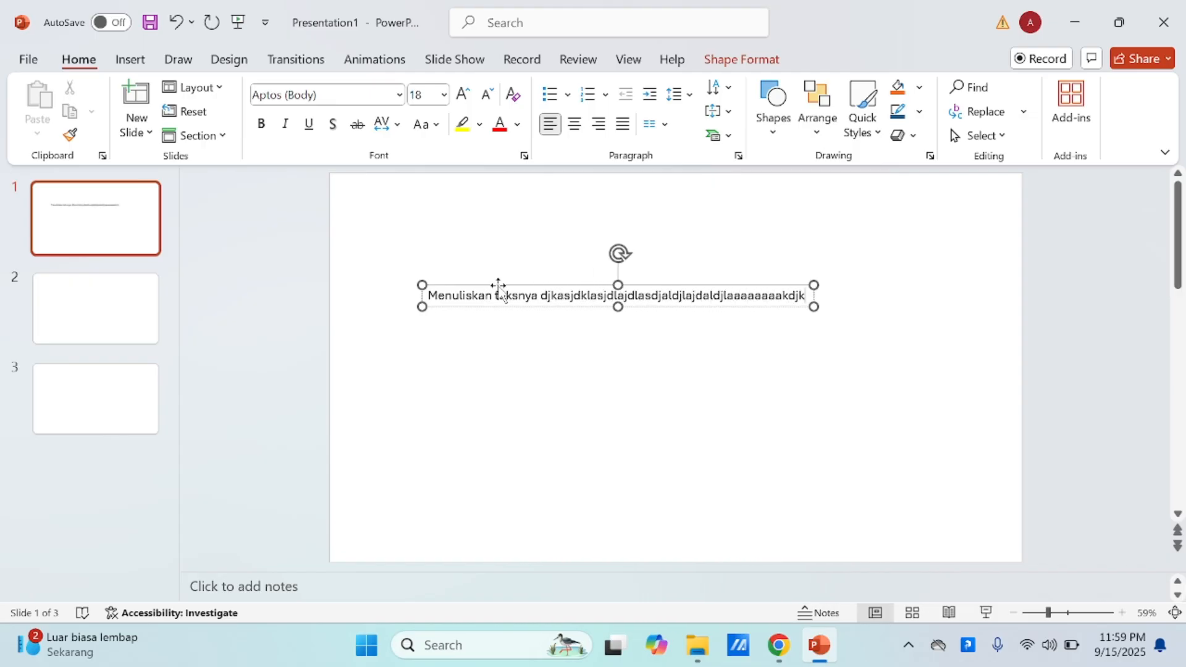
text(kkkkkkkkkkkkkkkkkkkkkkkkkkkkkkkkkss)
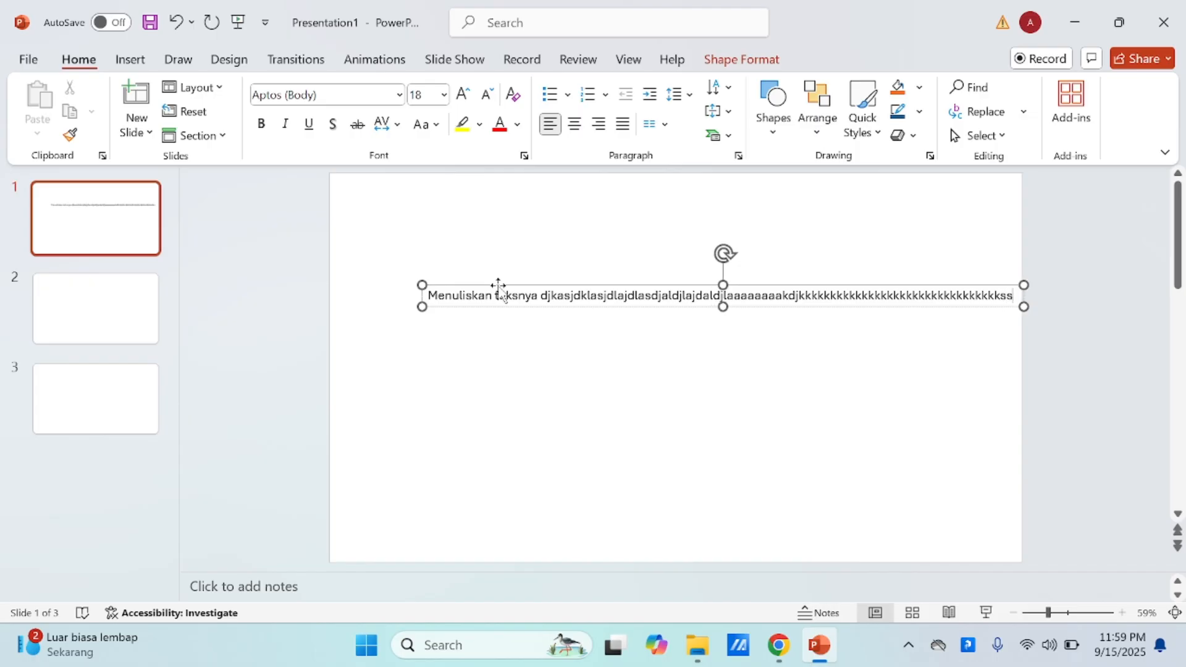
text(ssss)
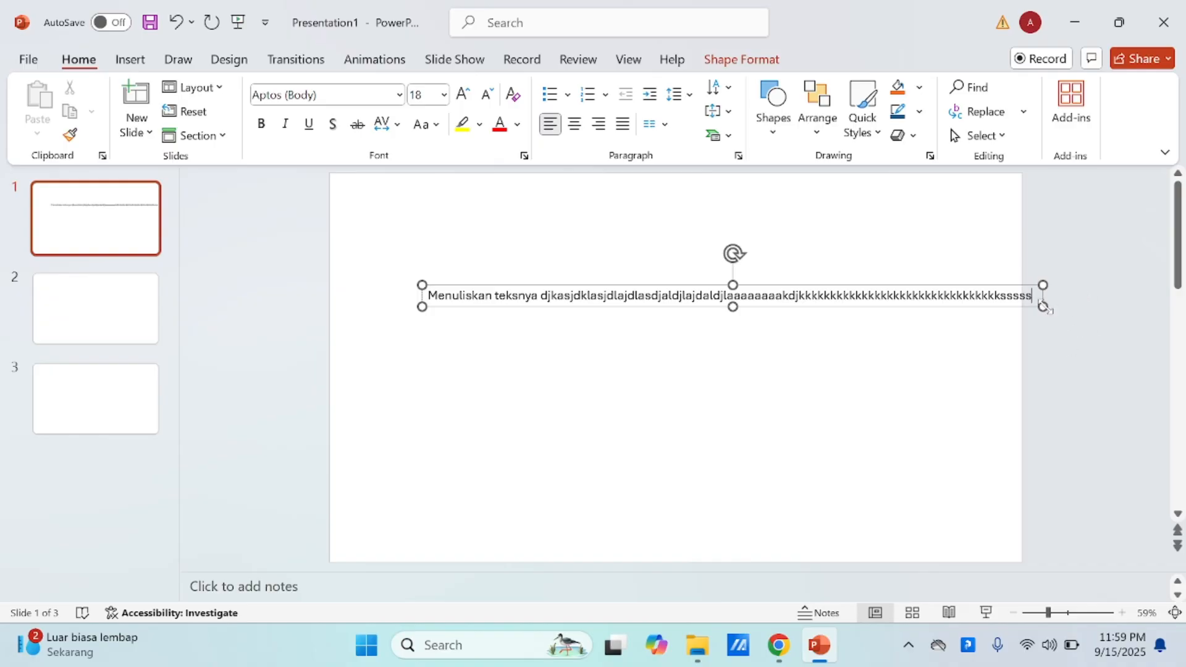
click(1029, 287)
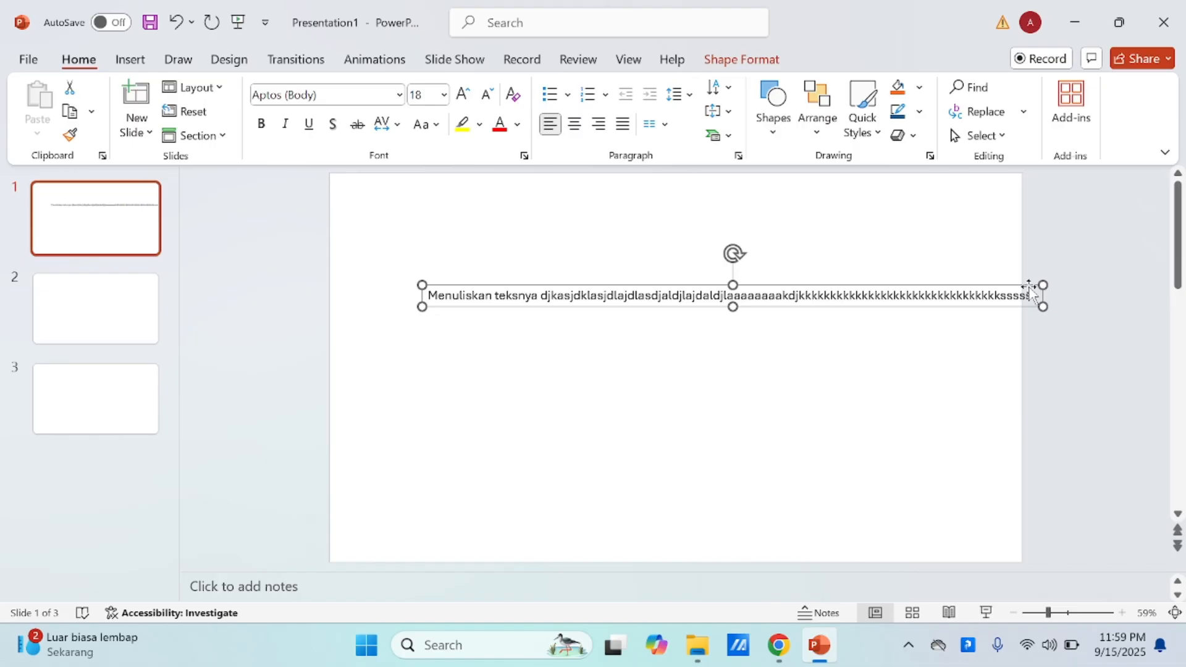
key(Delete)
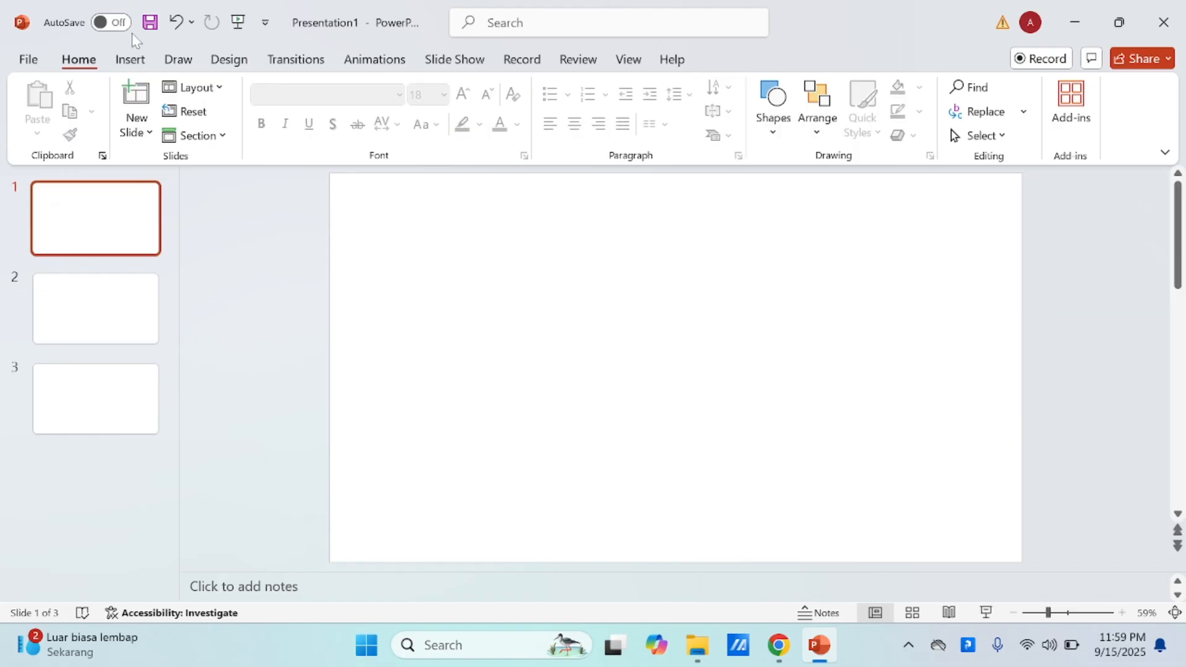
Step: Draw a wide text box across the upper half of slide 1, fill it with letters until they wrap onto a second line, and delete it
click(131, 60)
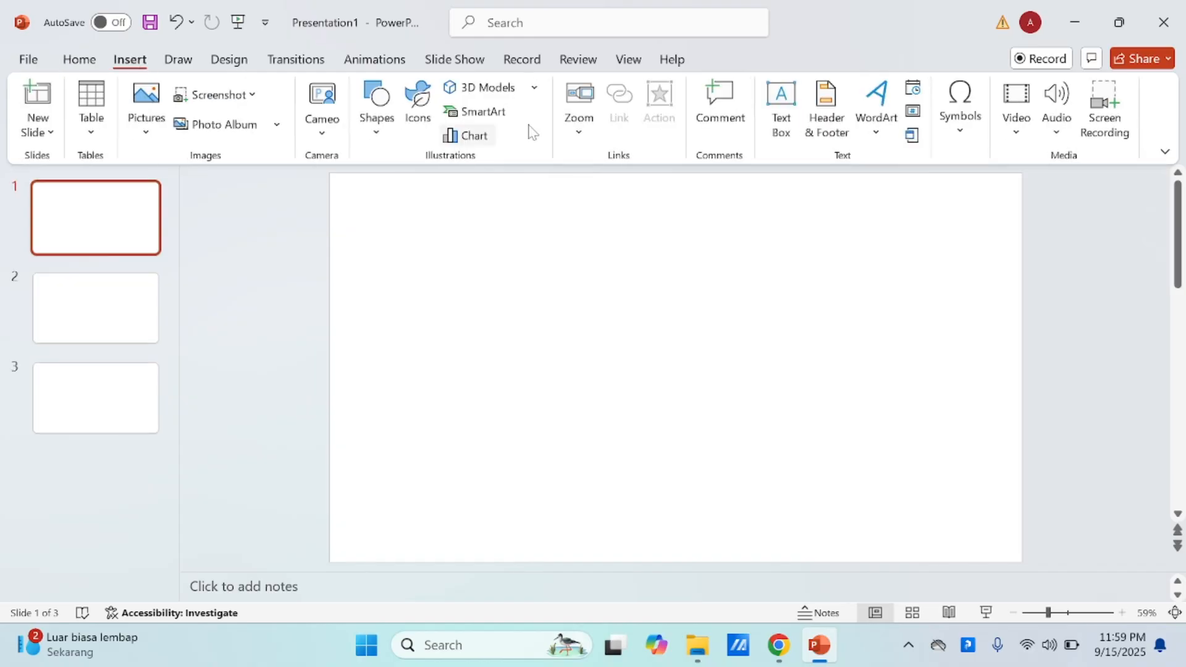
click(781, 111)
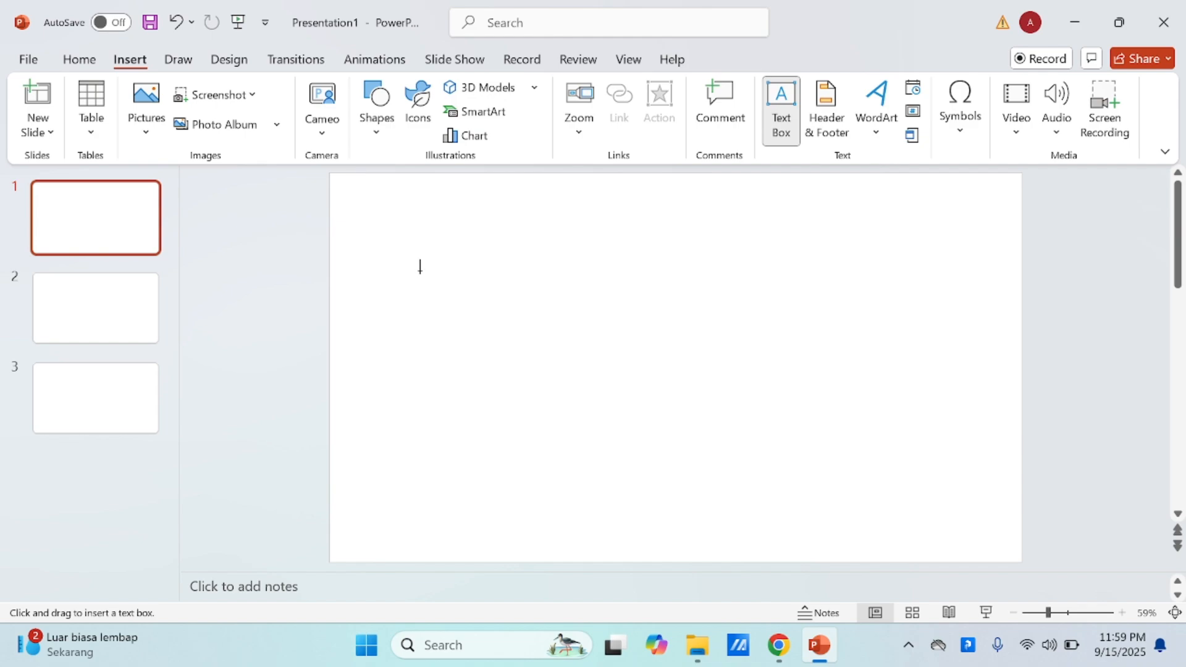
drag(400, 265, 958, 397)
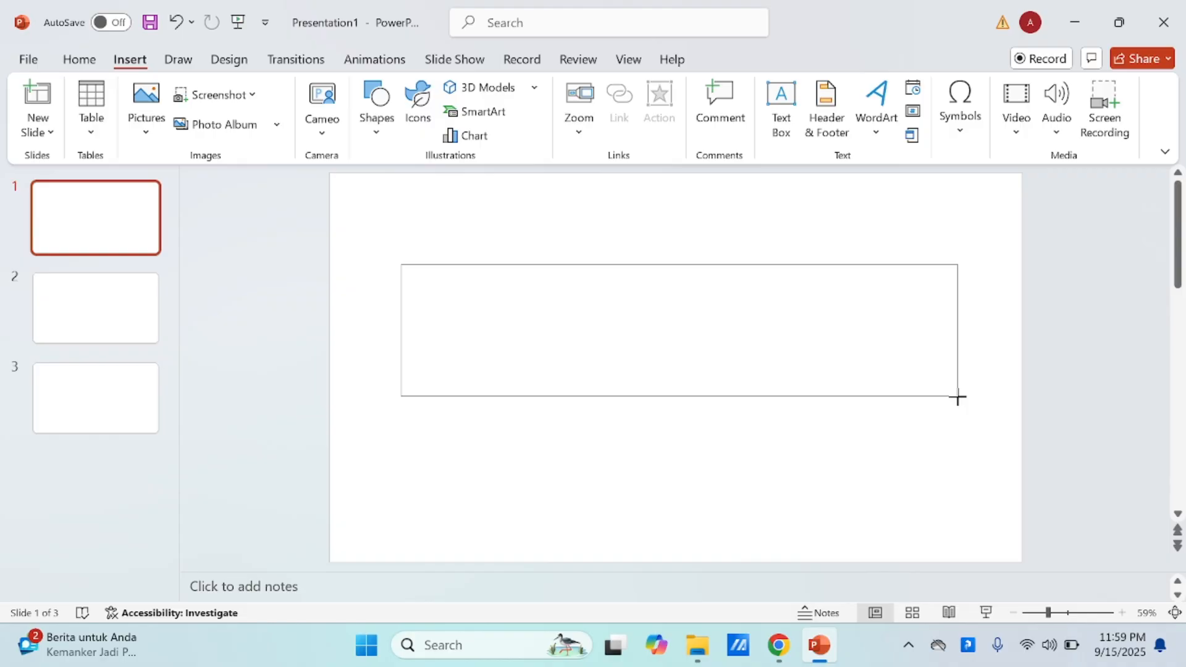
drag(958, 397, 958, 397)
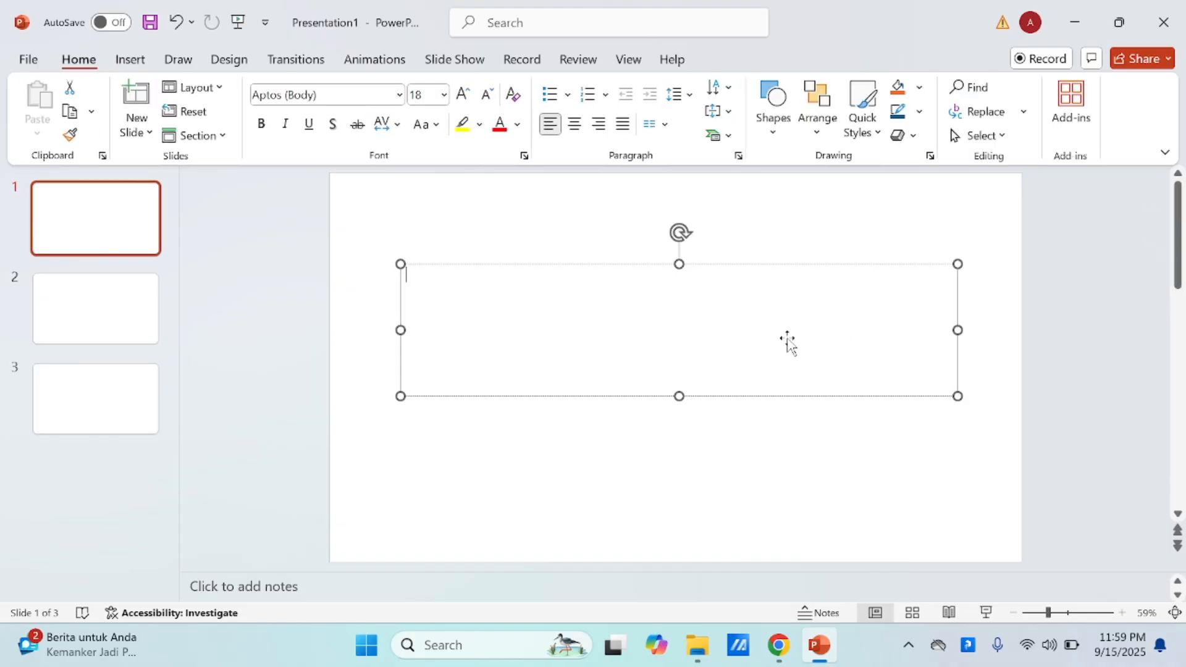
text(dskjjjfhsdfjkkkkkkkkkkkkkkkkkkk)
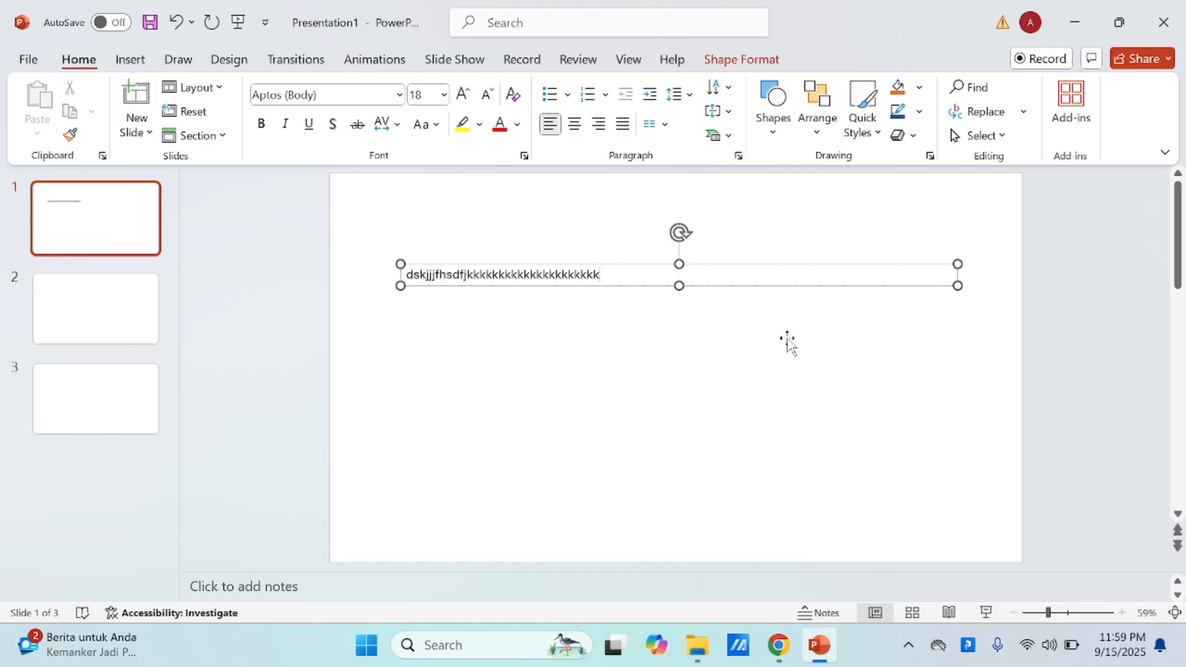
text(kkkkkkkkkkkkkkkkkkkkkkkkkkkkkkkkkkkkkkkkkkkkkkkkkkkkkkkkkkkkkkkkk)
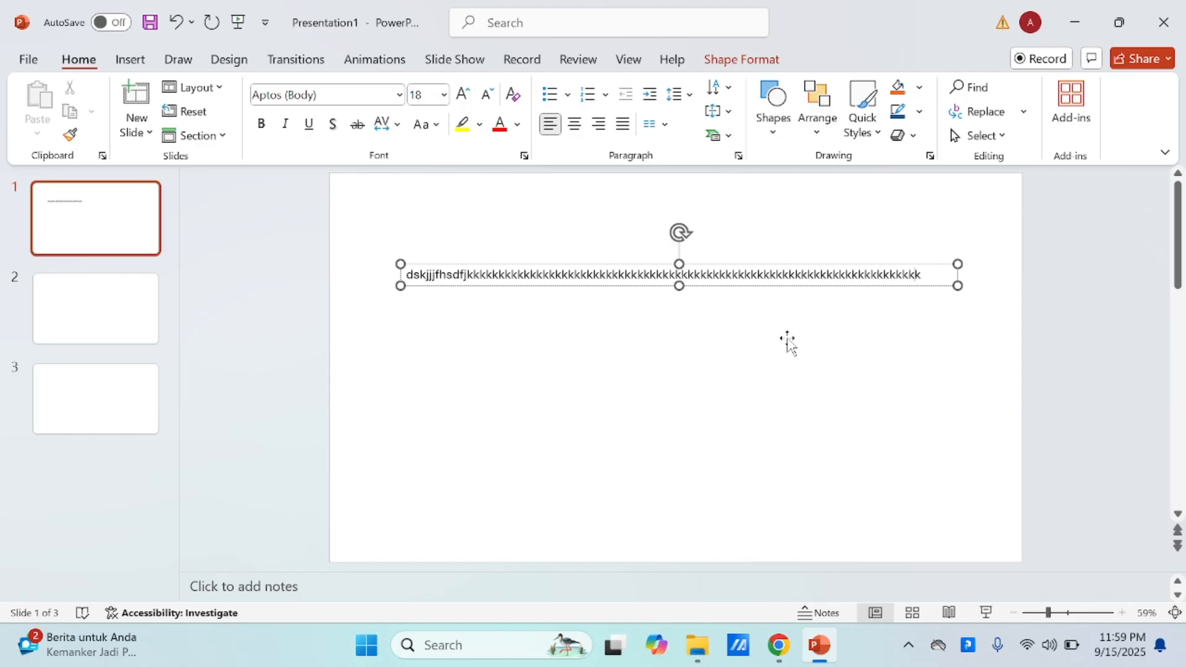
text(kkkkkkkkkkkkkkkk)
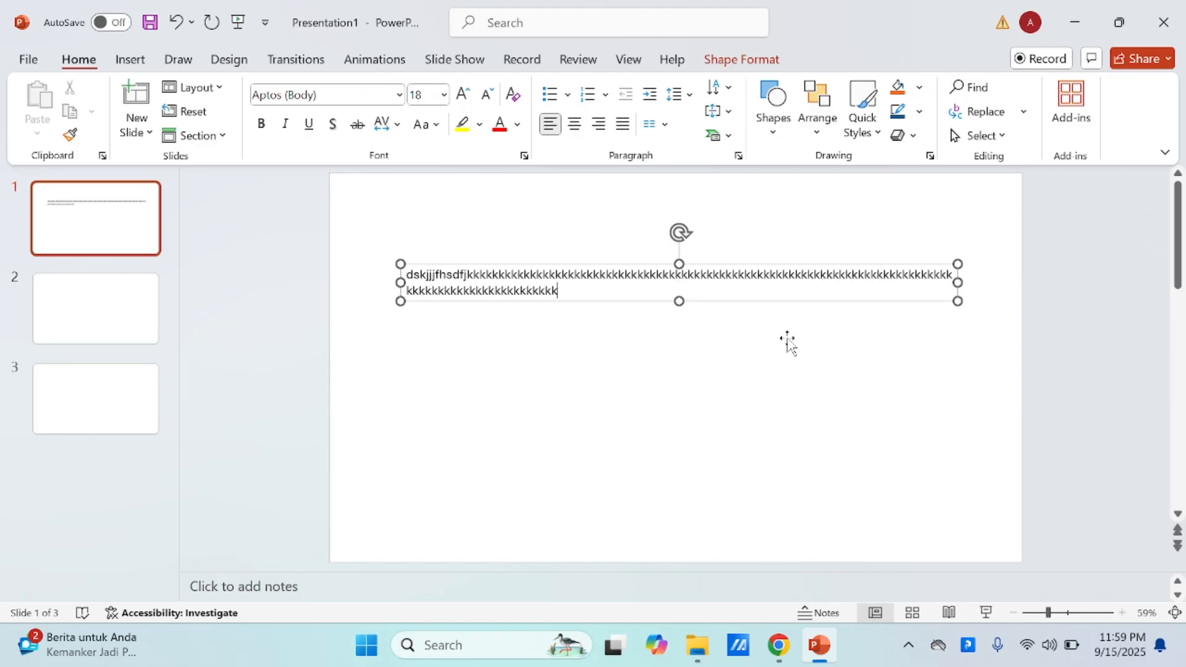
click(790, 301)
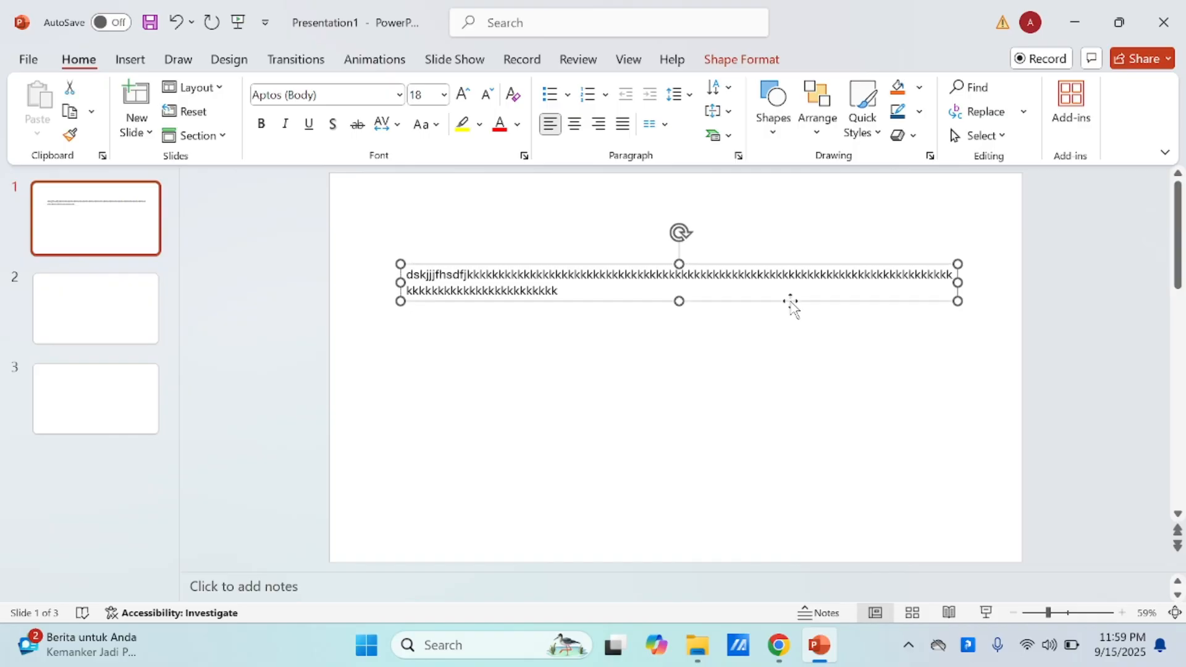
key(Delete)
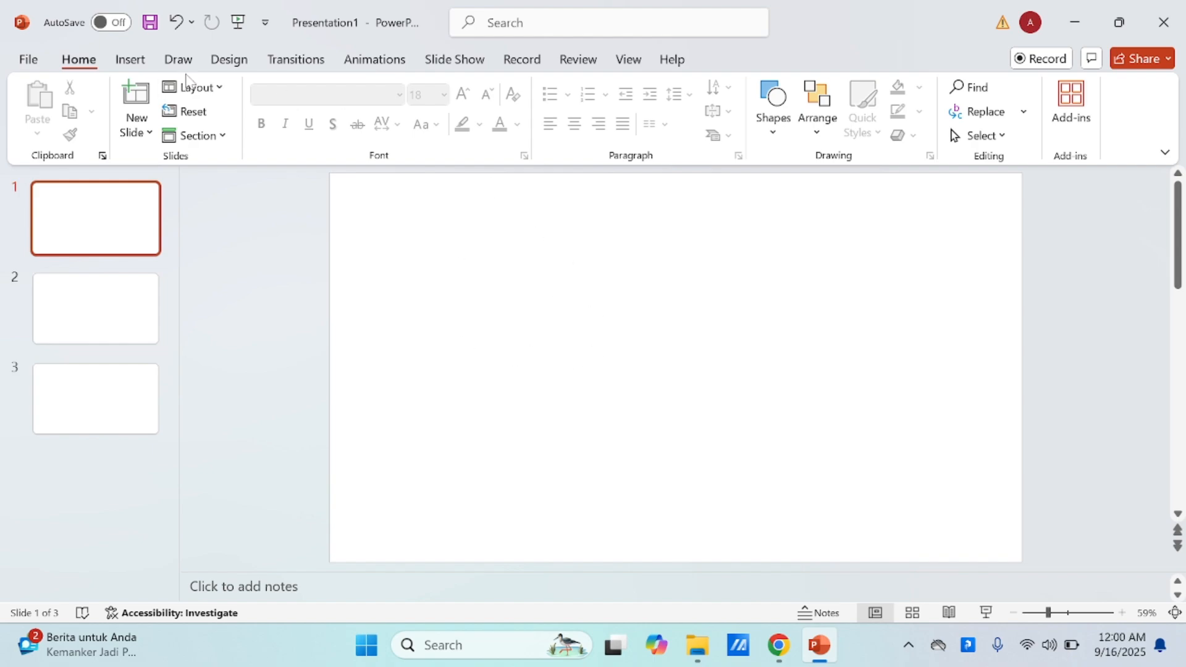
Step: Draw an isosceles triangle about 3.2" high and 3.41" wide left of the centre of slide 1
click(133, 60)
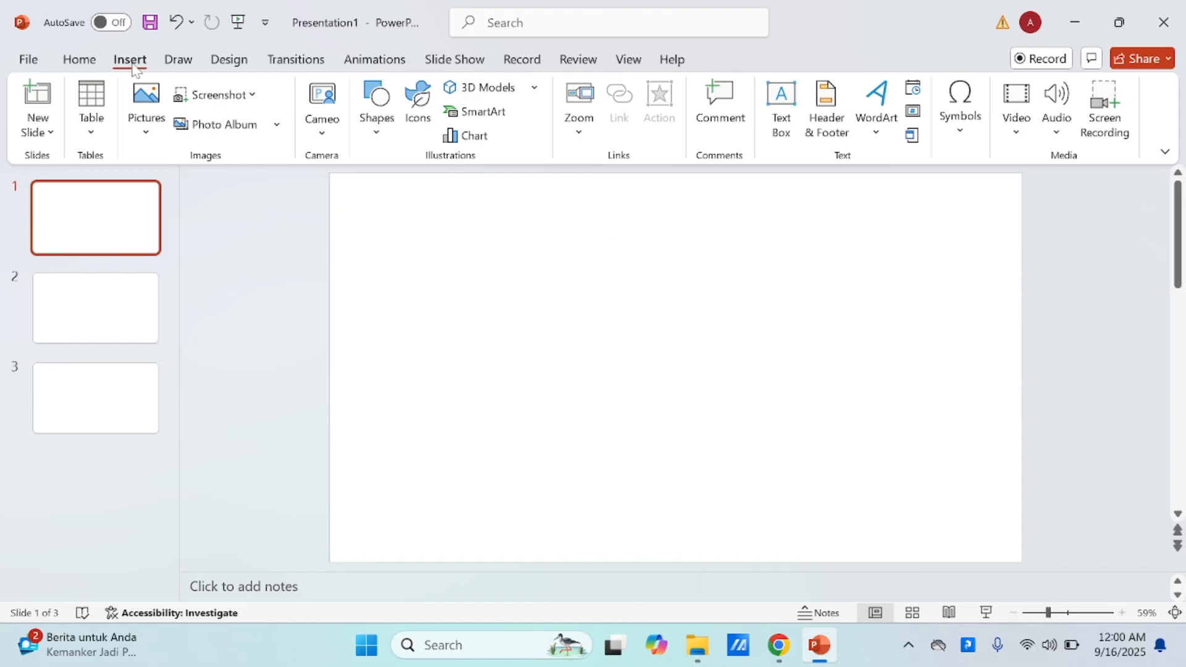
click(388, 137)
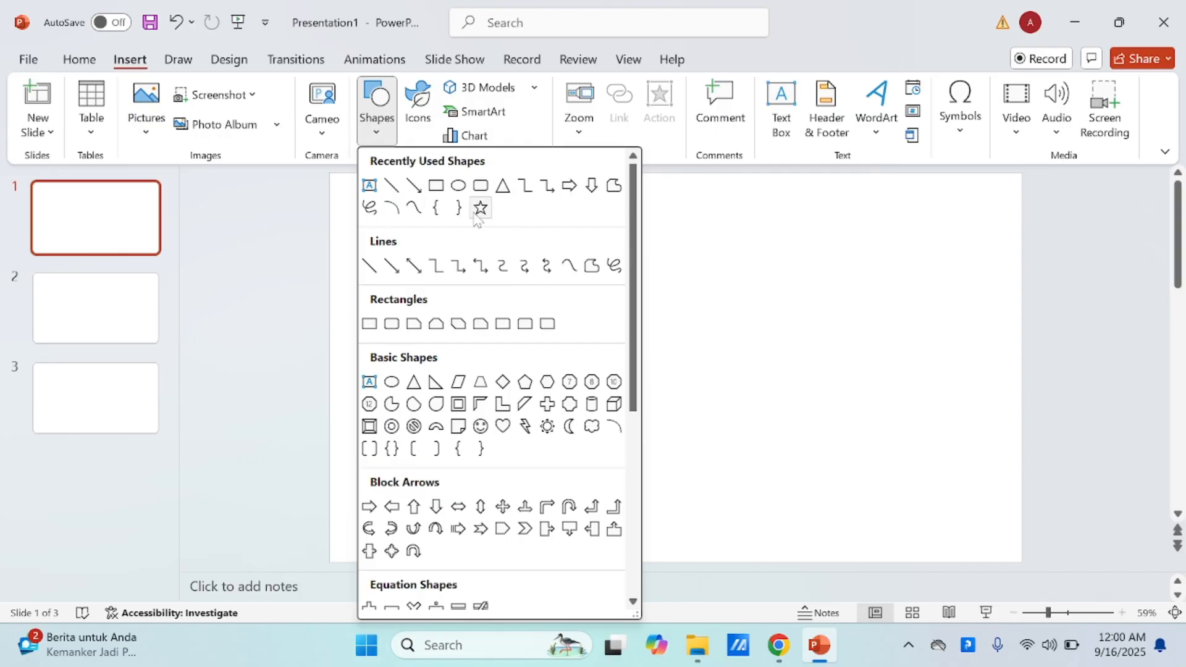
click(501, 187)
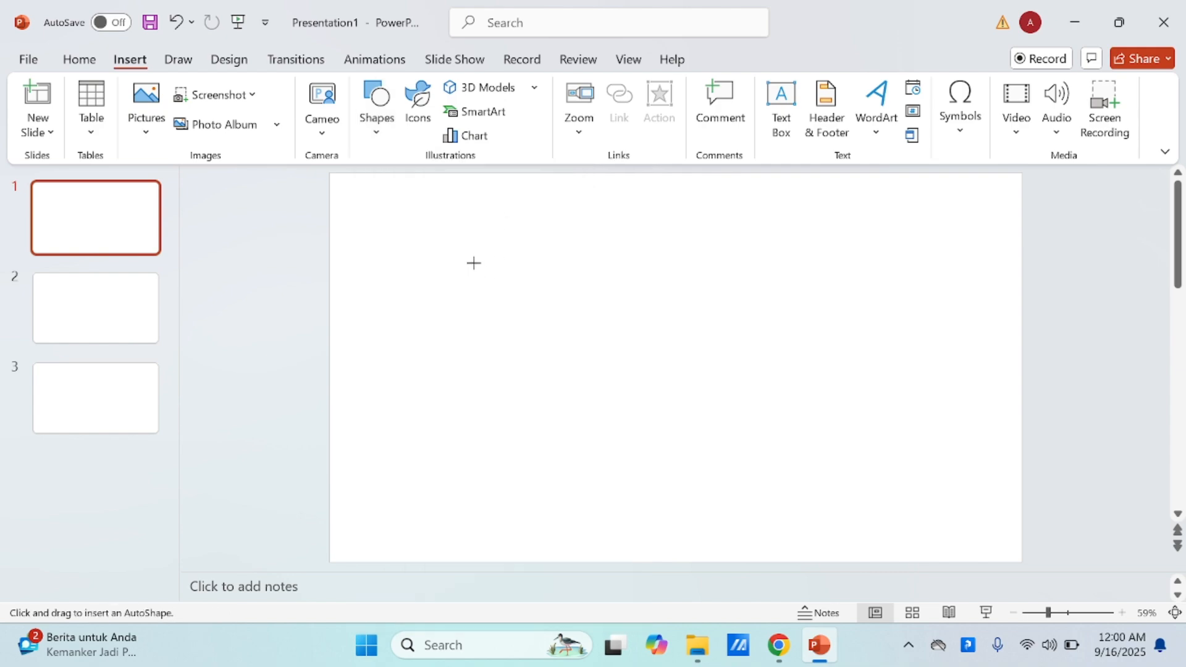
mouse_move(482, 251)
mouse_down()
mouse_move(512, 329)
mouse_move(659, 419)
mouse_up()
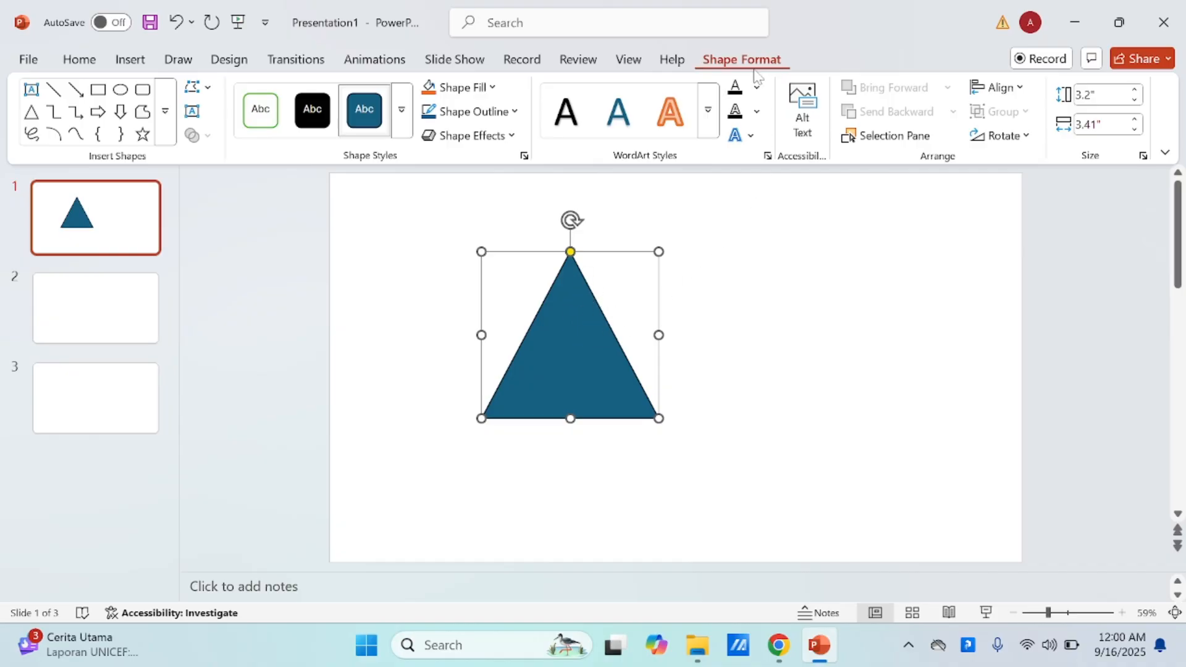
click(726, 281)
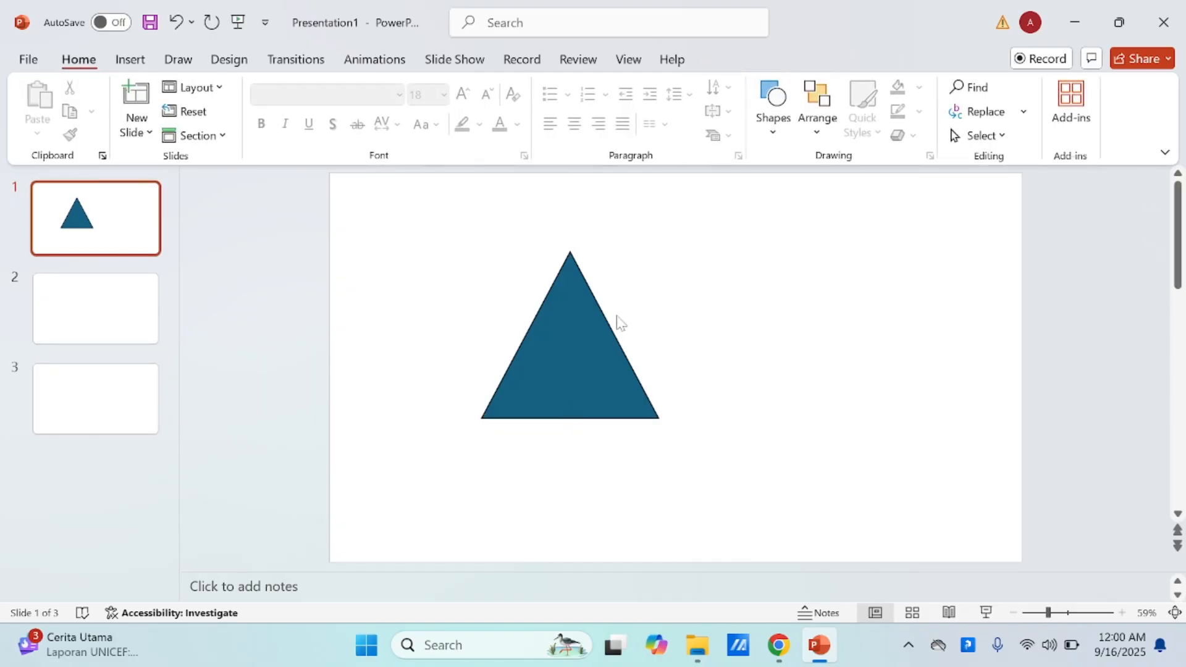
Step: Change the triangle's shape fill to the standard yellow
click(581, 317)
click(761, 59)
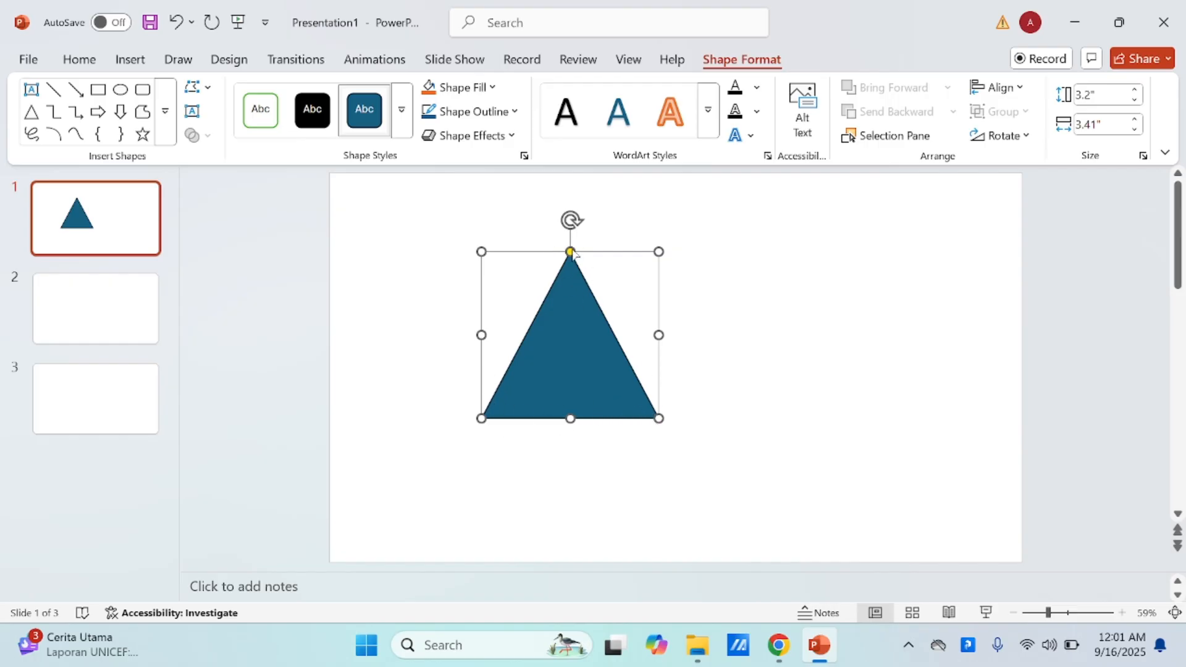
click(492, 88)
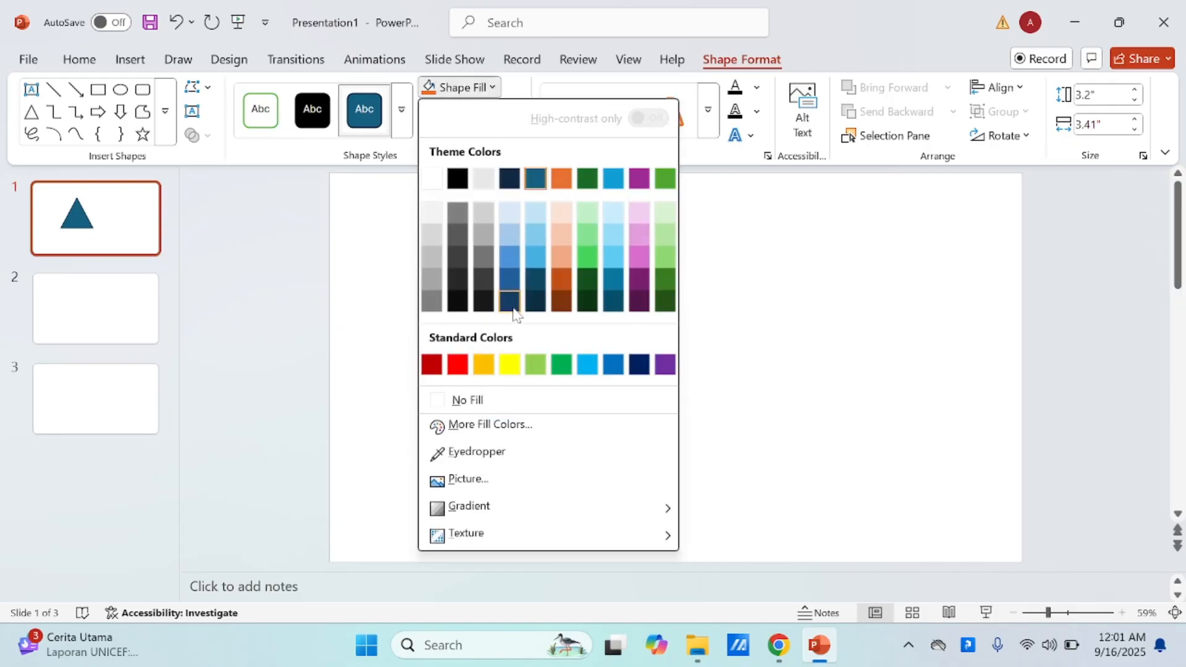
click(511, 365)
click(673, 329)
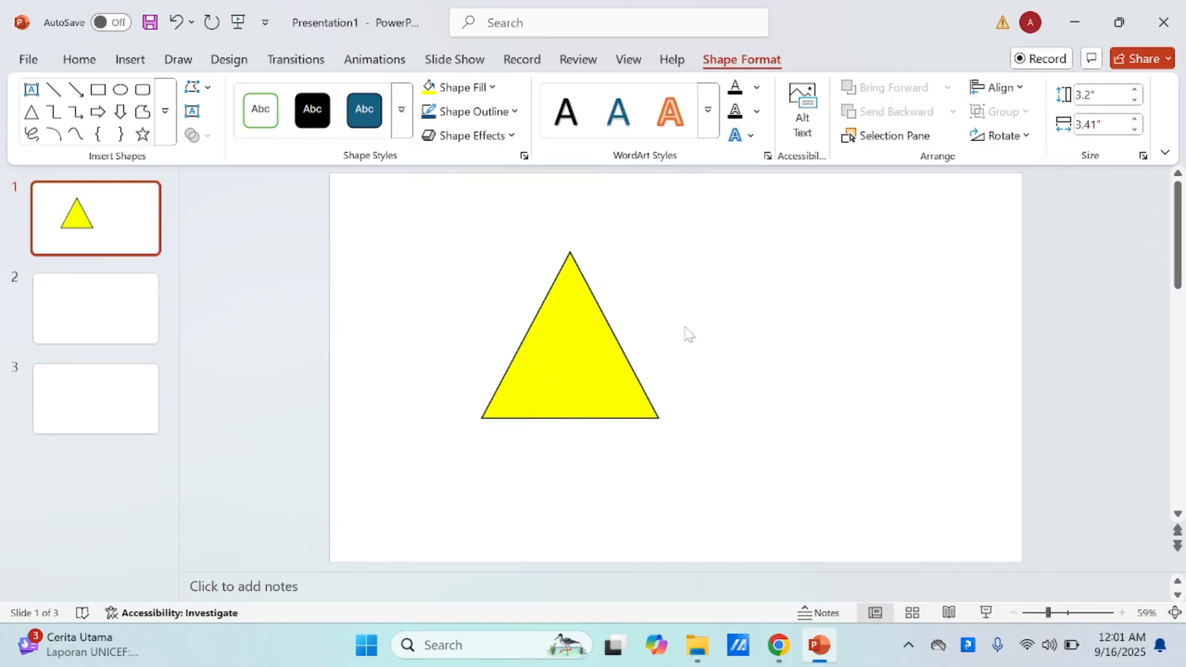
Step: Change the triangle's shape outline to red and leave the triangle selected
click(568, 275)
click(513, 112)
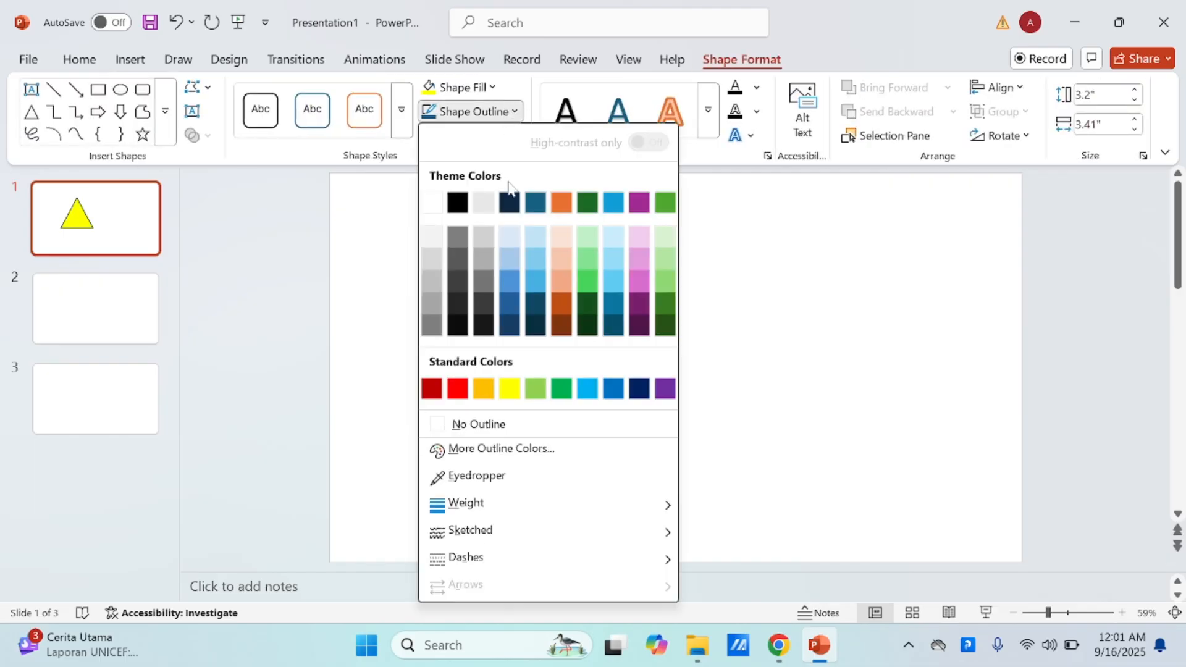
click(702, 286)
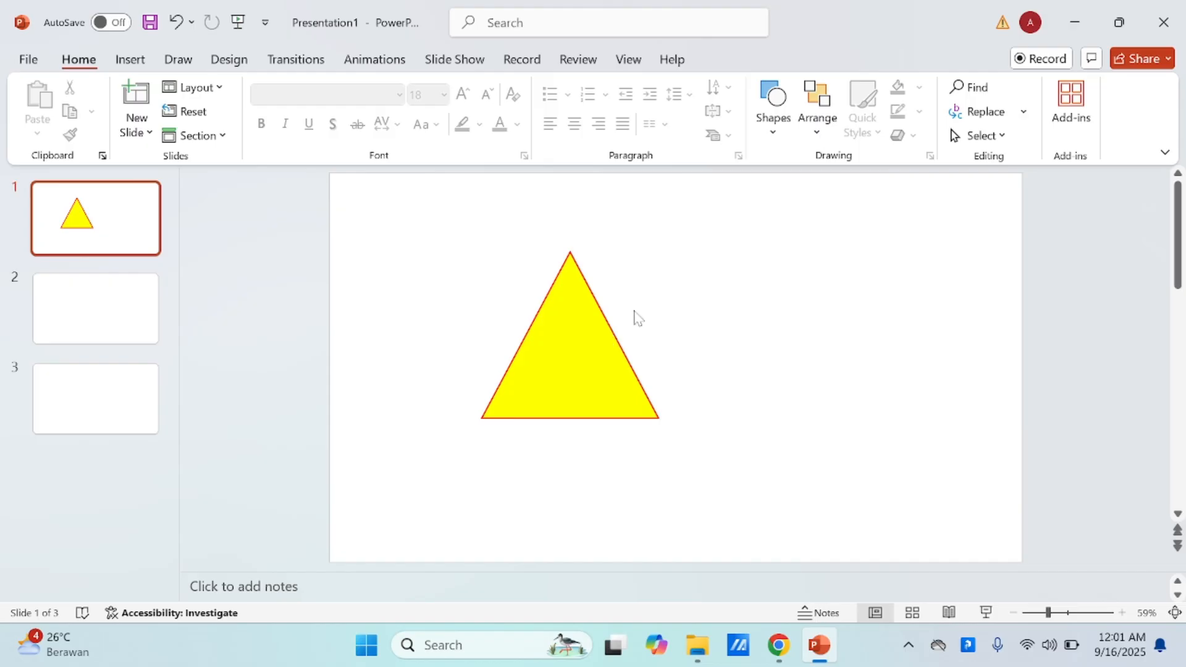
click(598, 327)
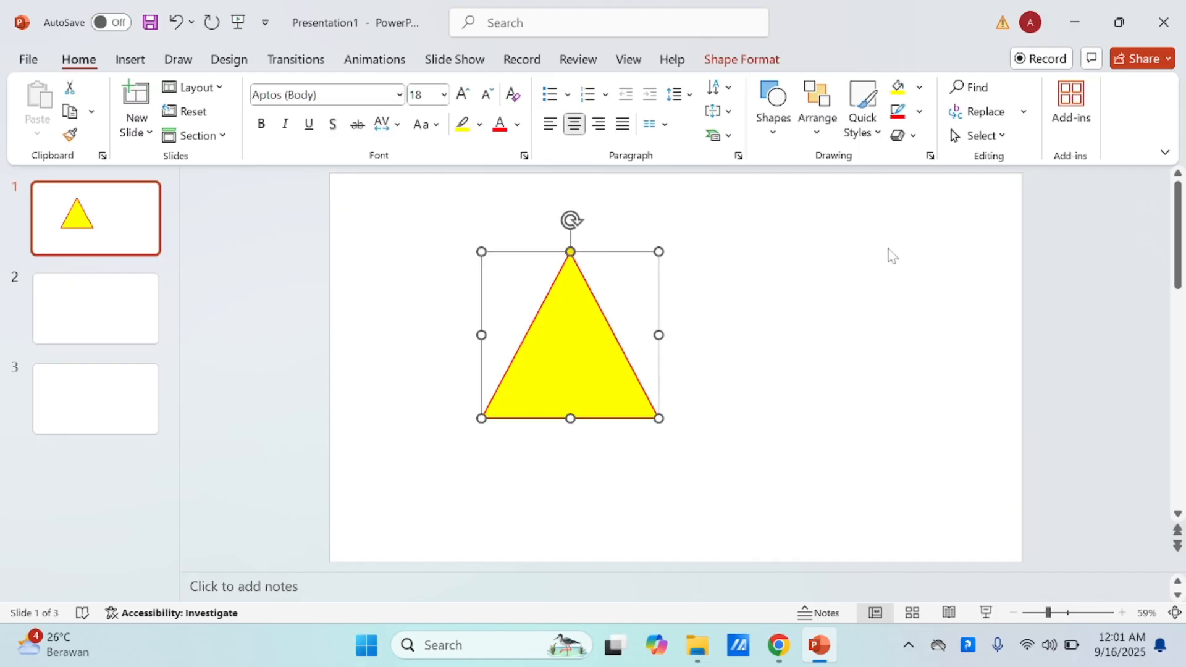